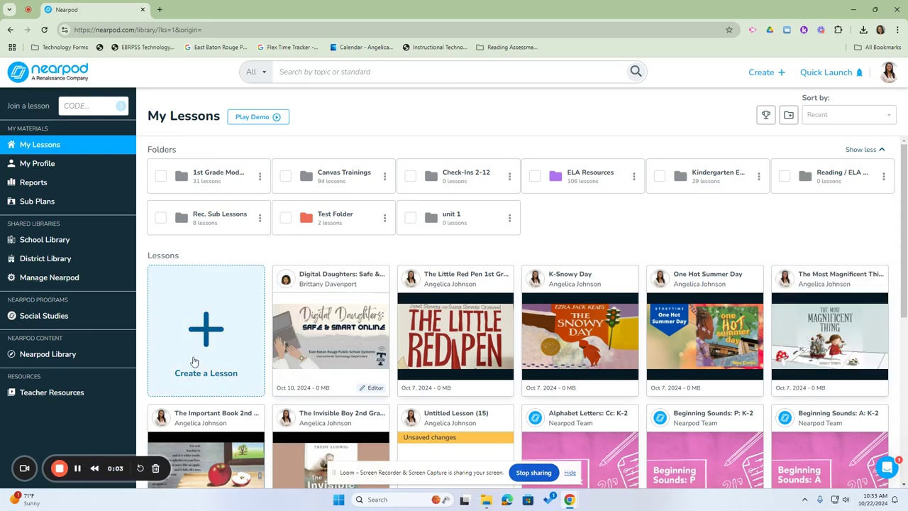
Create a new lesson from scratch and open the selection of content and activities to add to it
click(232, 348)
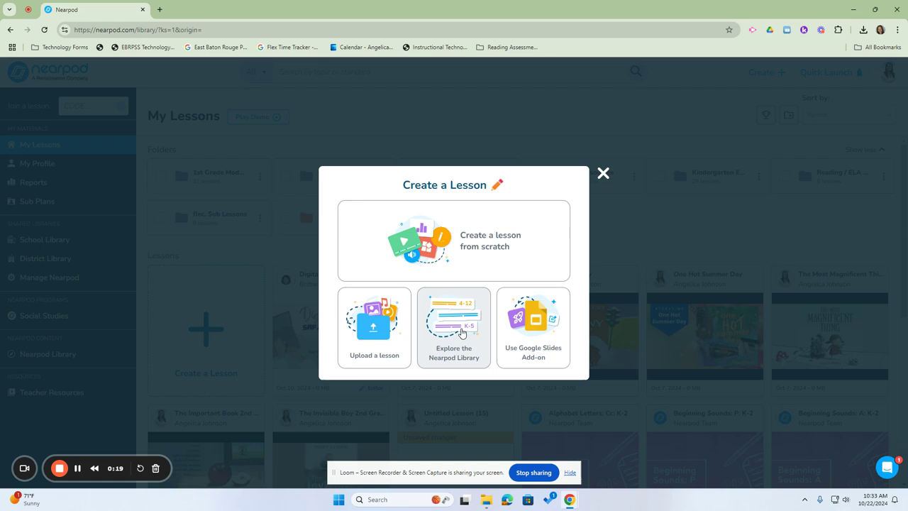
click(474, 243)
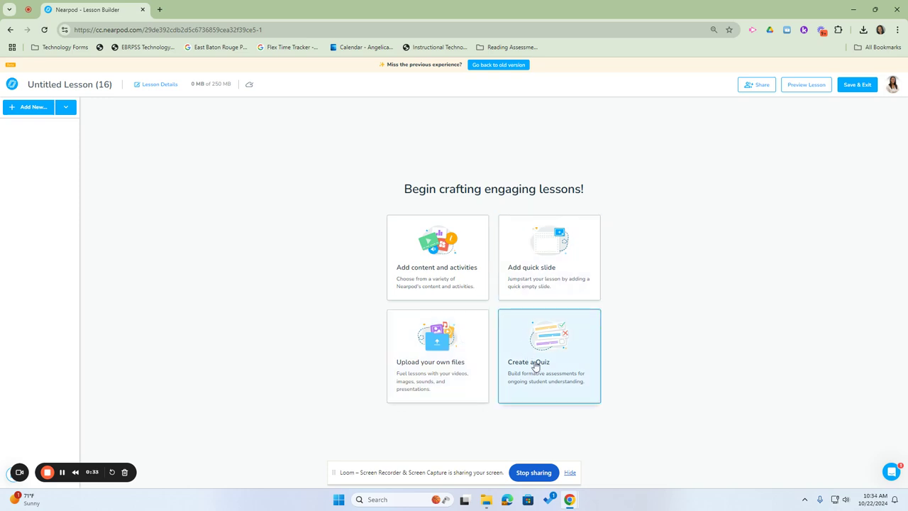
click(465, 284)
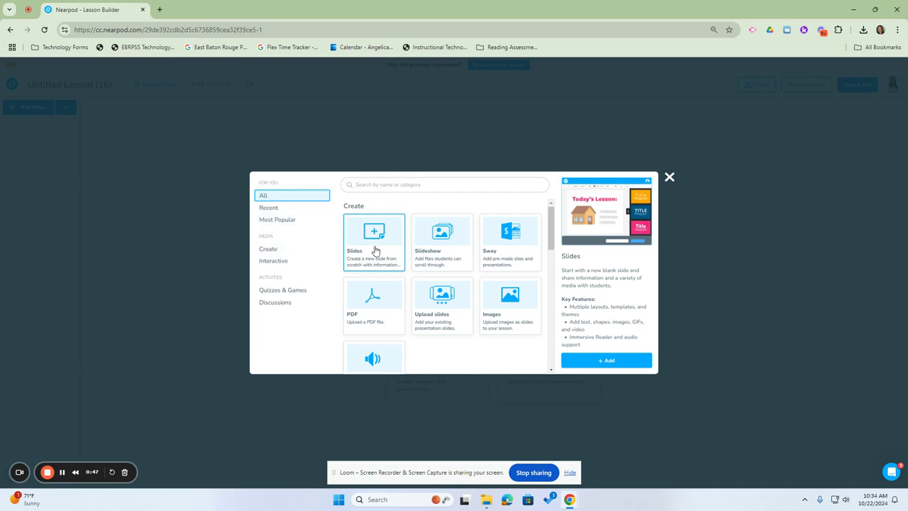
Look through the available content and activity types and add a Multiple Choice activity to the lesson
scroll(424, 283, down, 3)
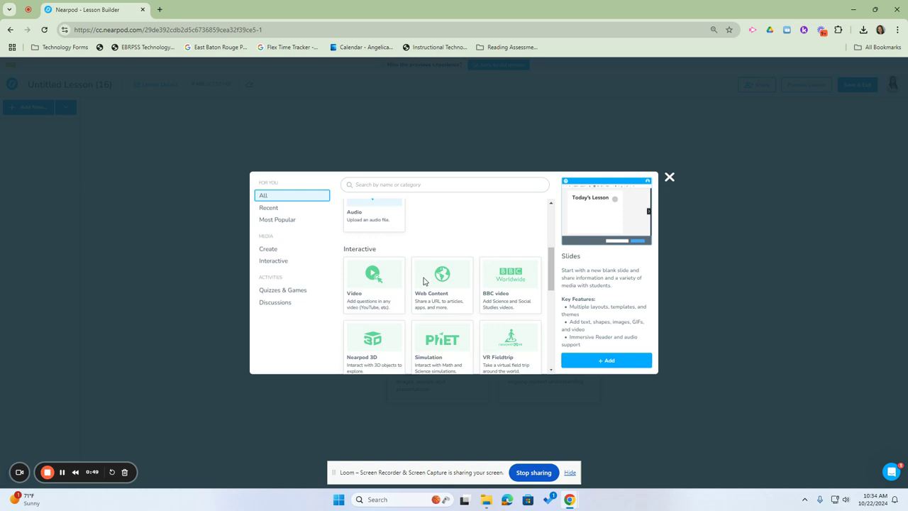
scroll(423, 282, down, 2)
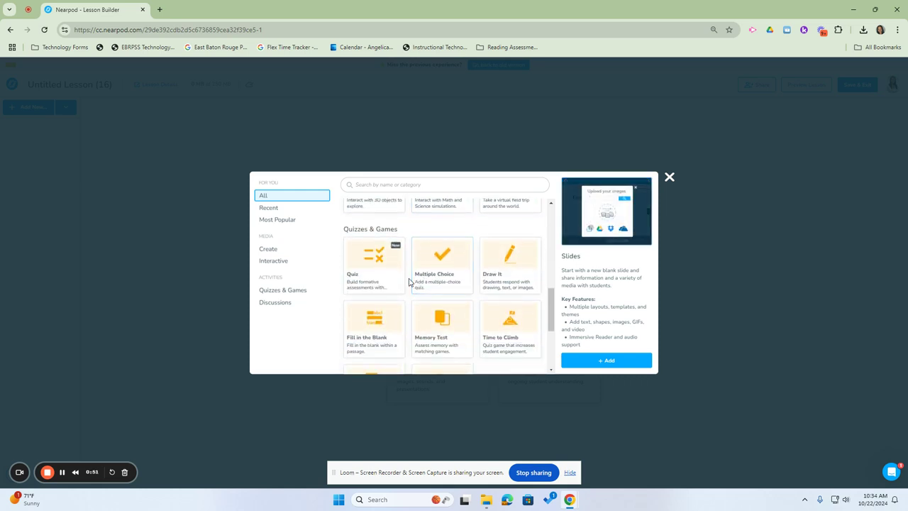
scroll(493, 315, down, 1)
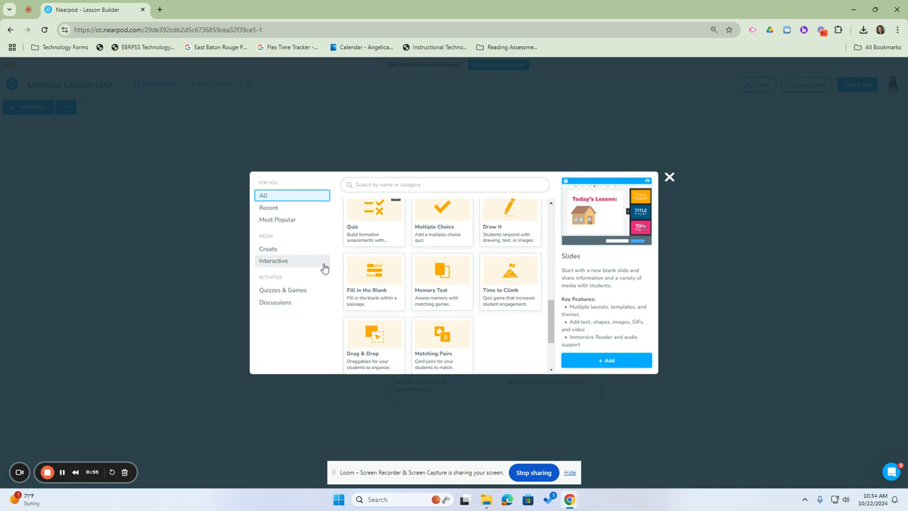
scroll(489, 250, up, 3)
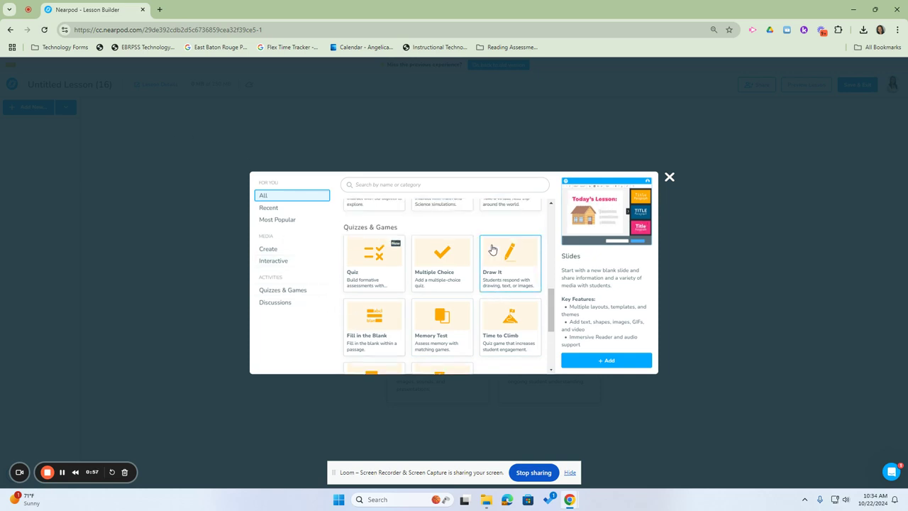
scroll(484, 251, up, 3)
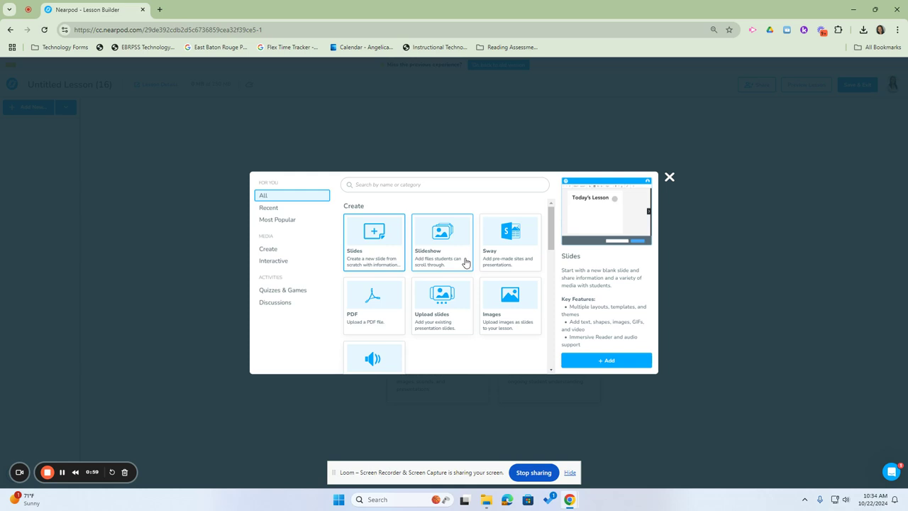
scroll(375, 287, down, 1)
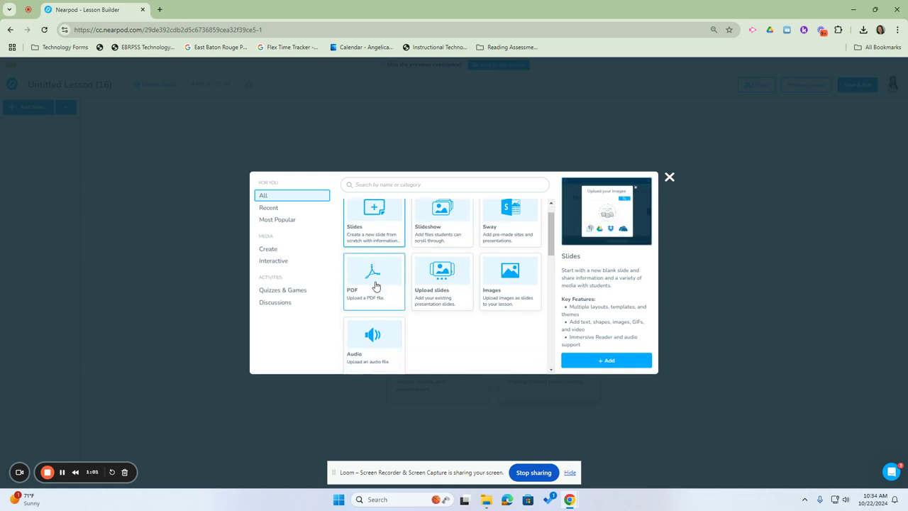
scroll(464, 302, down, 5)
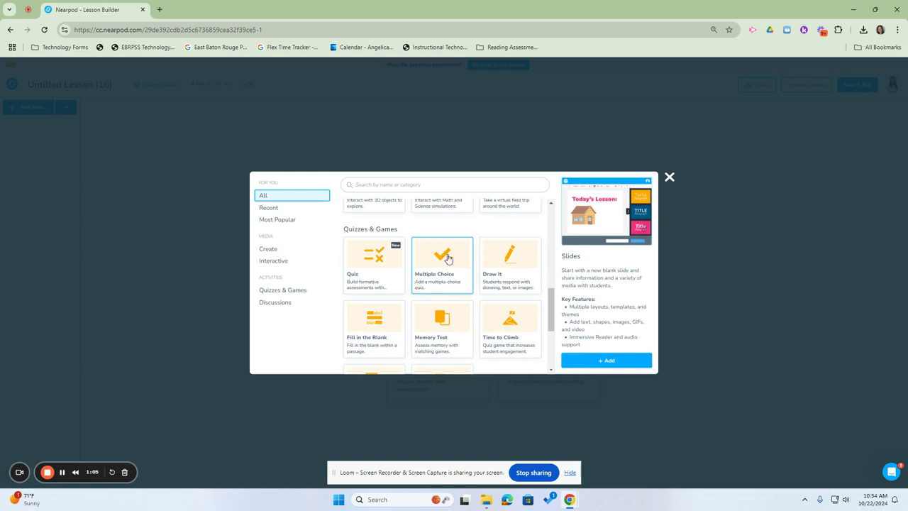
click(443, 269)
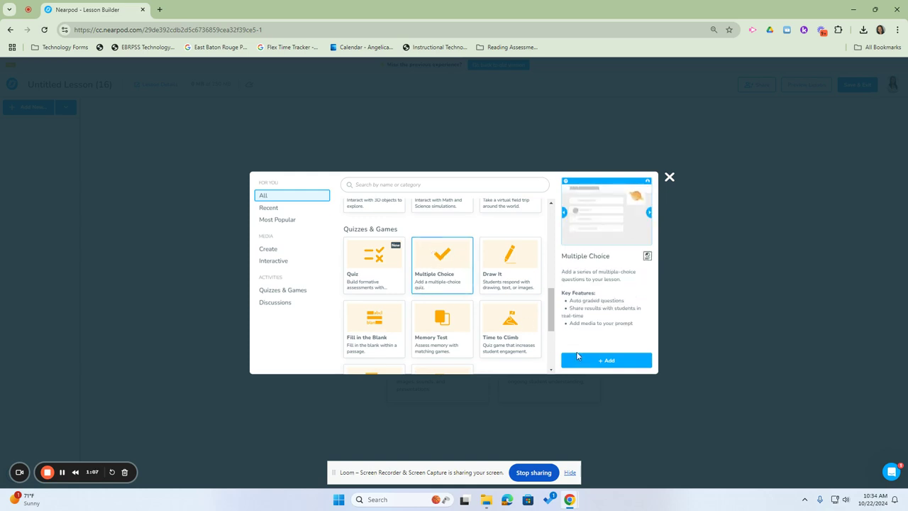
click(585, 363)
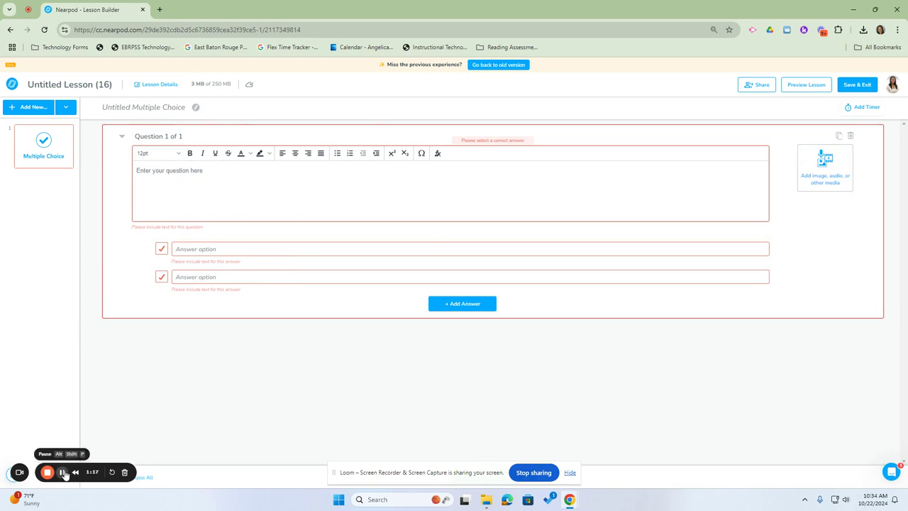
Enter "Who were the main characters in the 3 little pigs?" as the text of the multiple-choice question
click(220, 169)
mouse_move(71, 155)
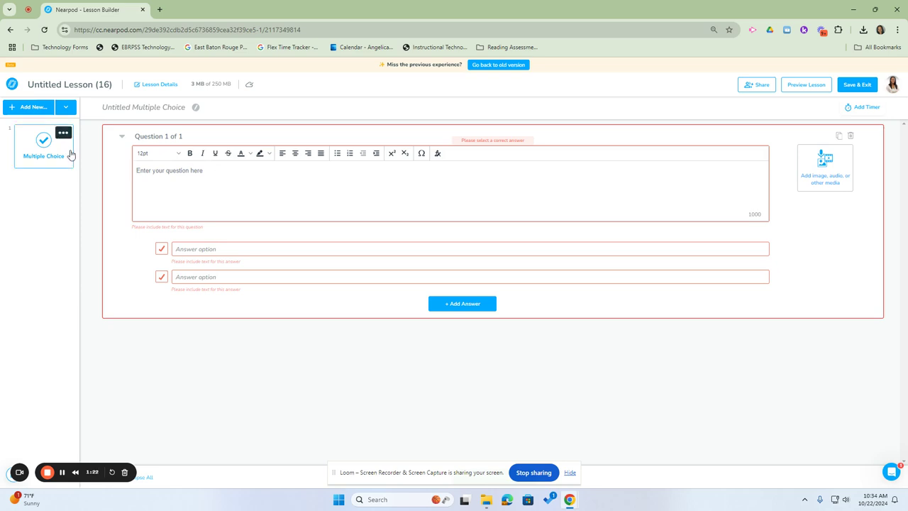
text(Who were the main chara)
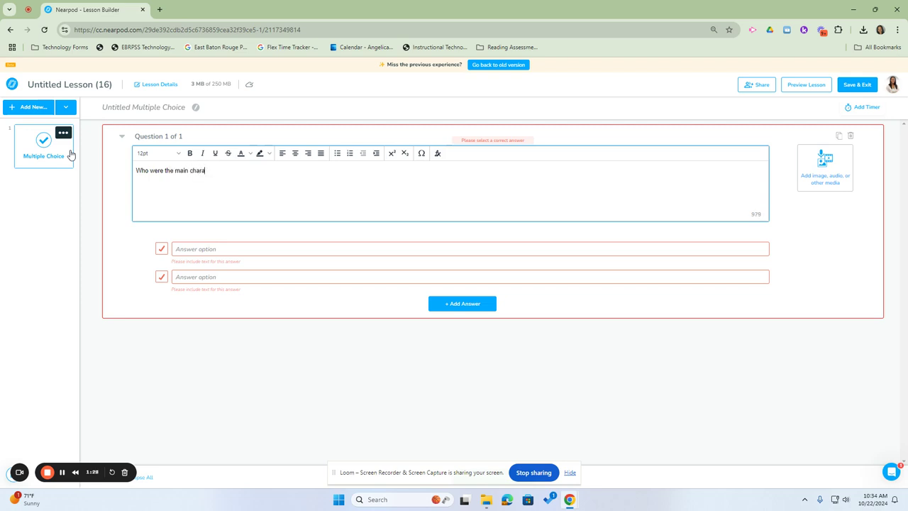
text(cters in the 3 little pigs)
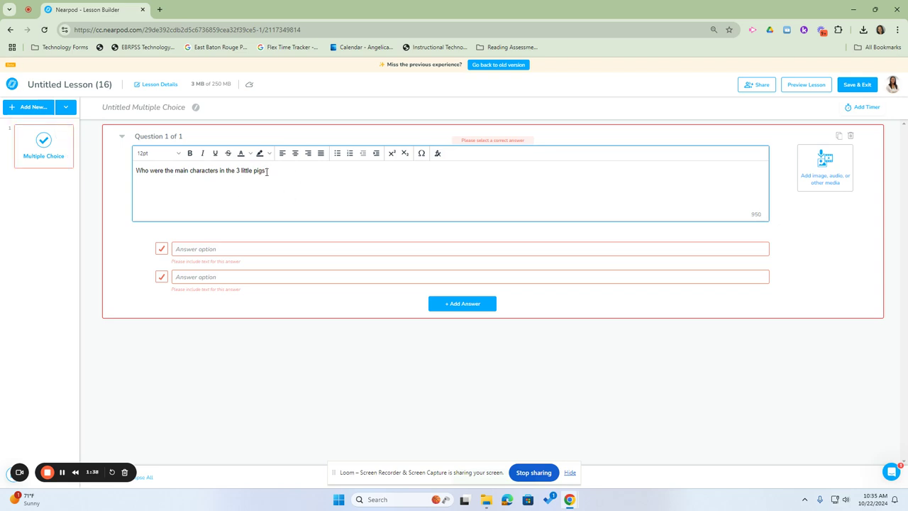
Format the question text, excluding the question mark, as 18pt, underlined and red, without bold
drag(267, 171, 118, 180)
click(148, 153)
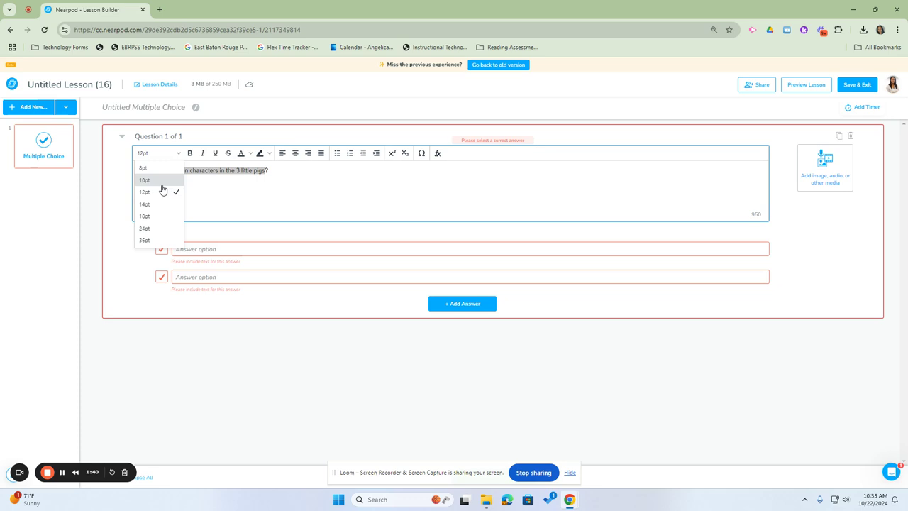
click(145, 217)
click(190, 153)
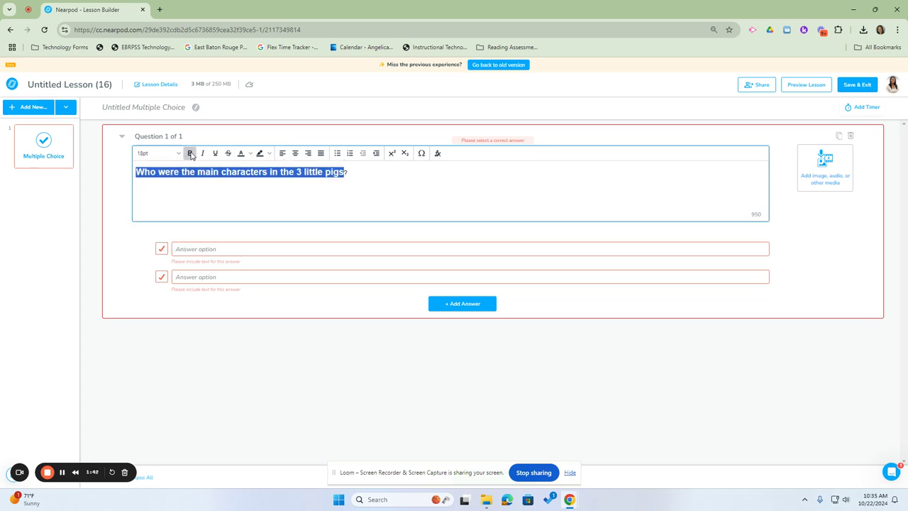
click(190, 154)
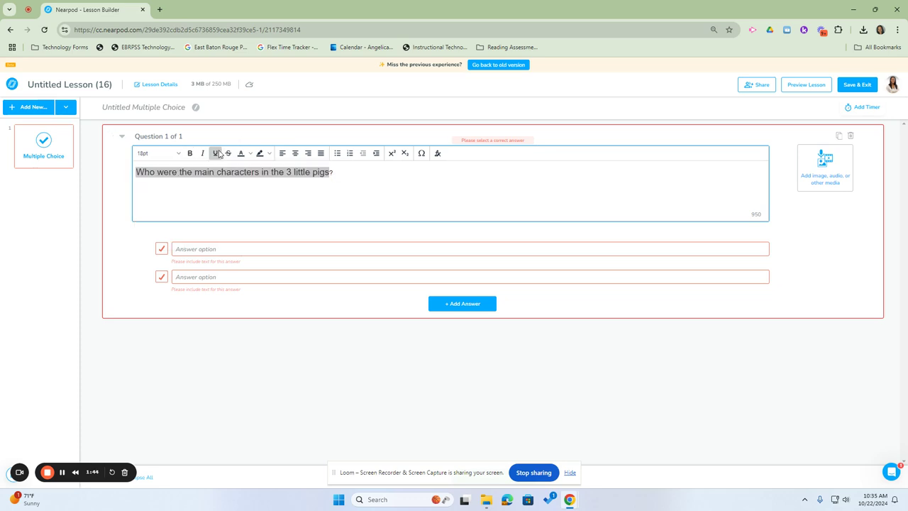
click(216, 153)
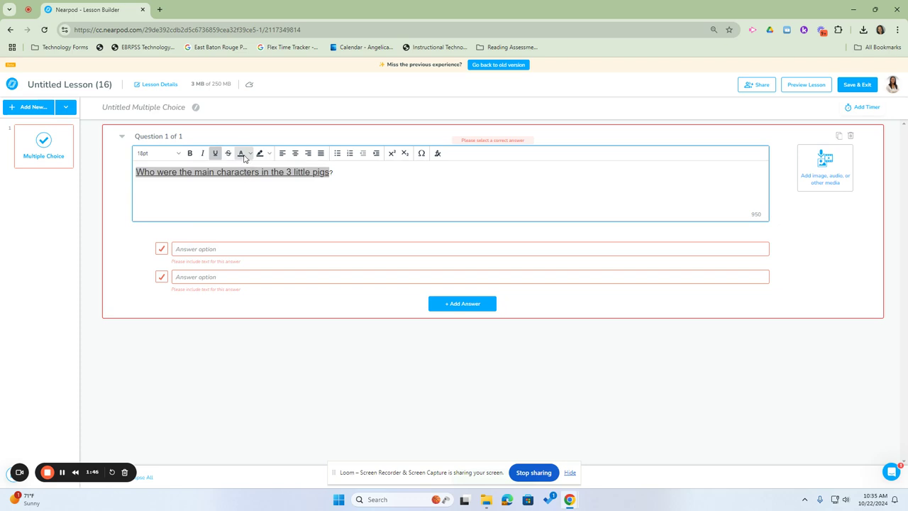
click(251, 153)
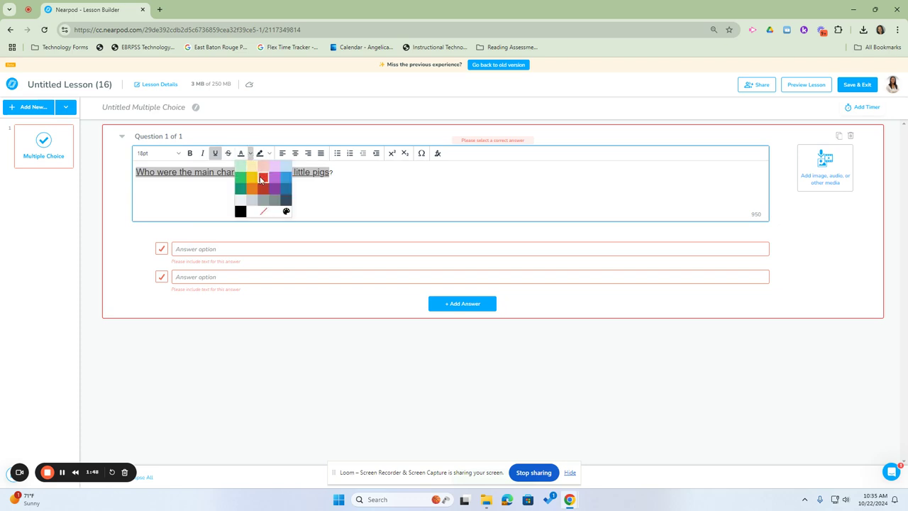
click(241, 165)
click(390, 210)
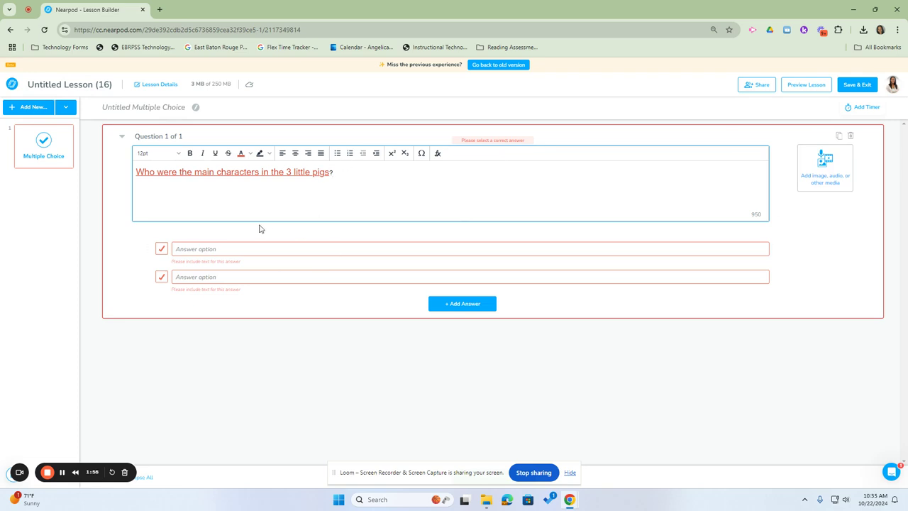
Fill in the first two answer options with "goldilocks and the three bears" and "the cricket"
click(257, 249)
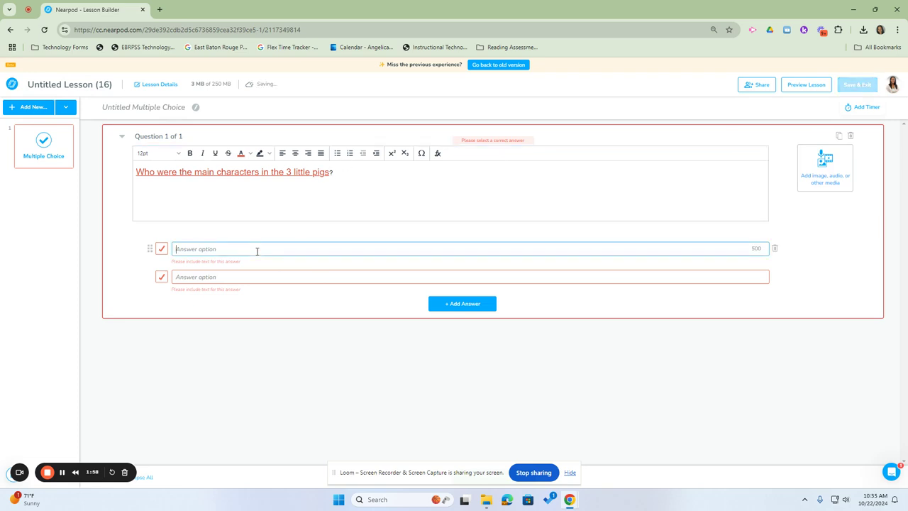
text(gol)
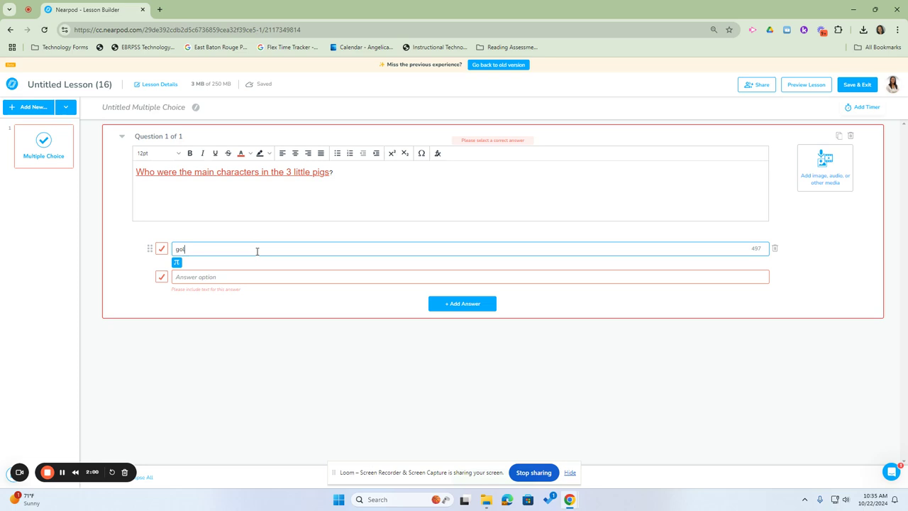
text(dilocks and the three bears)
key(Tab)
text(the )
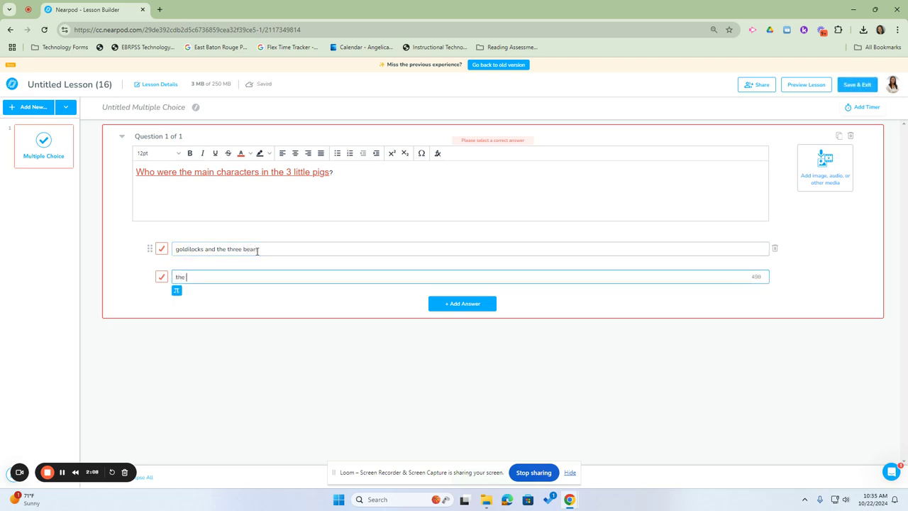
text(cricket)
Add a third answer option, "the wolf and the pigs", and mark it as the correct answer
click(458, 306)
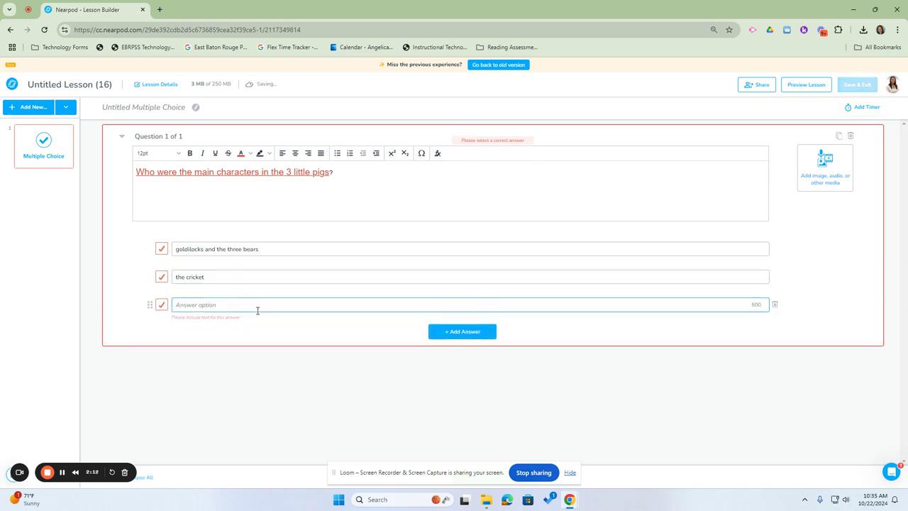
text(the )
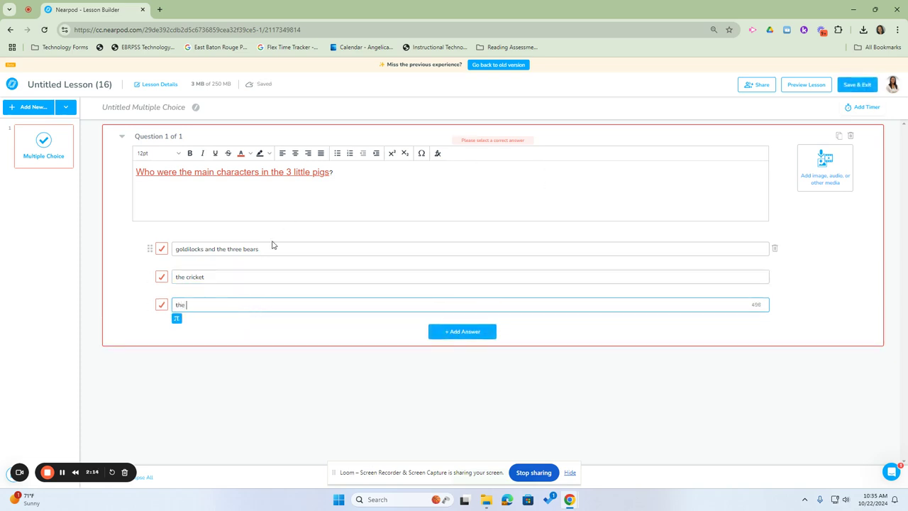
text(wolf and the pigs)
click(159, 309)
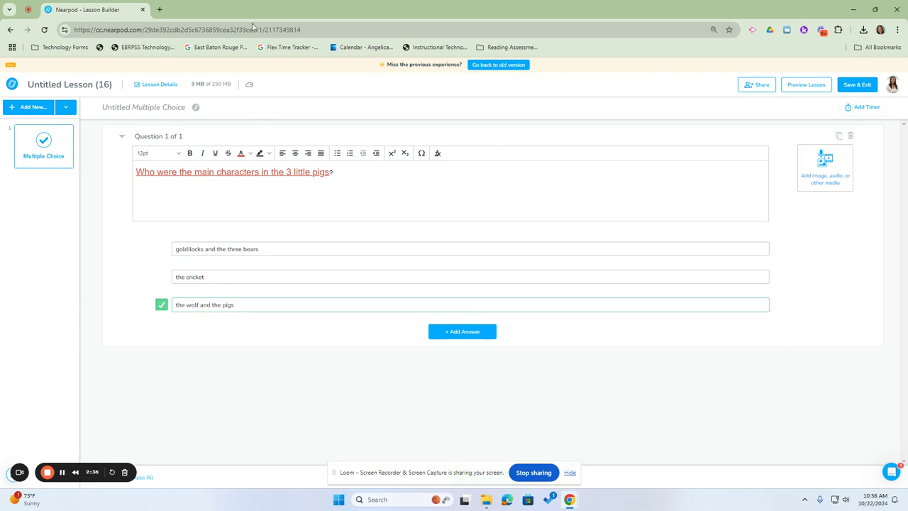
Rename the lesson to "Quiz", and save and exit it after leaving the lesson preview
click(75, 85)
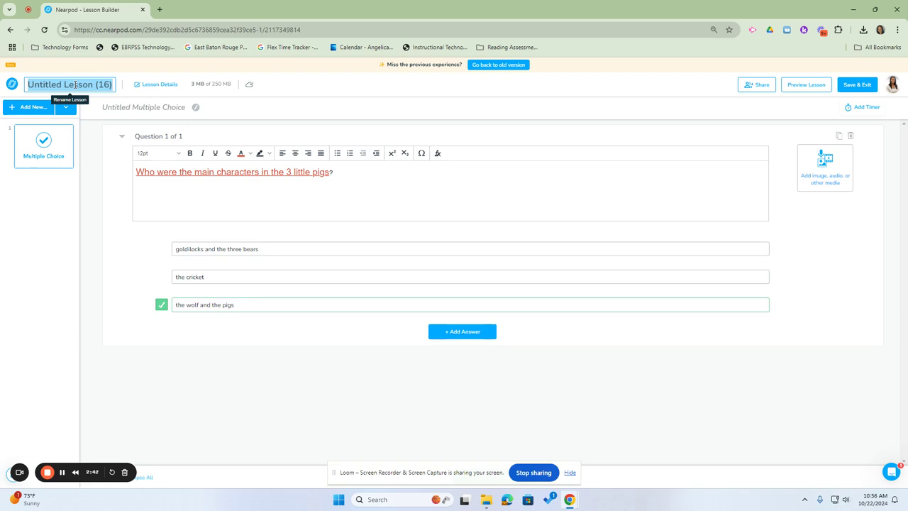
text(Quiz)
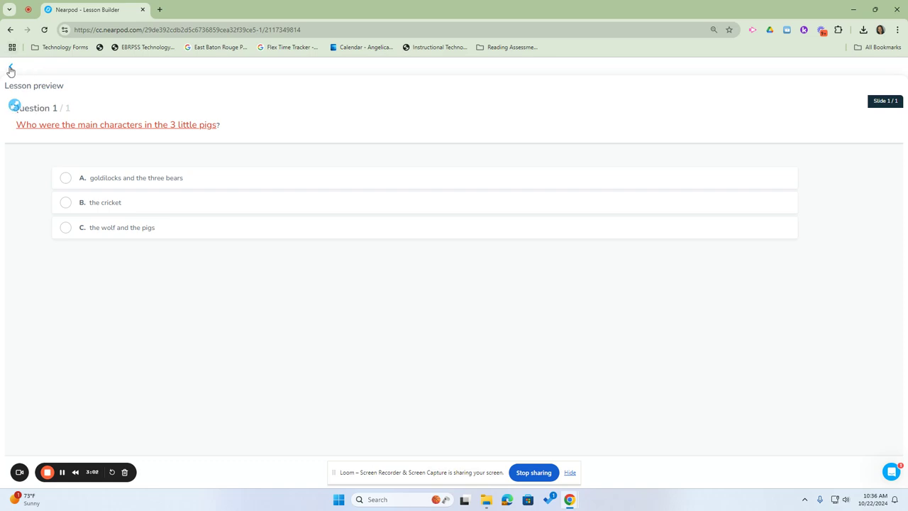
click(10, 67)
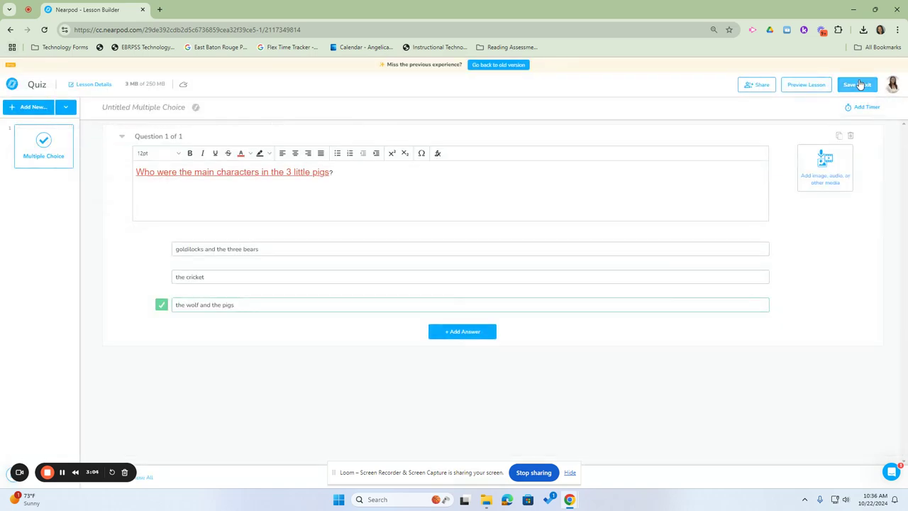
click(860, 85)
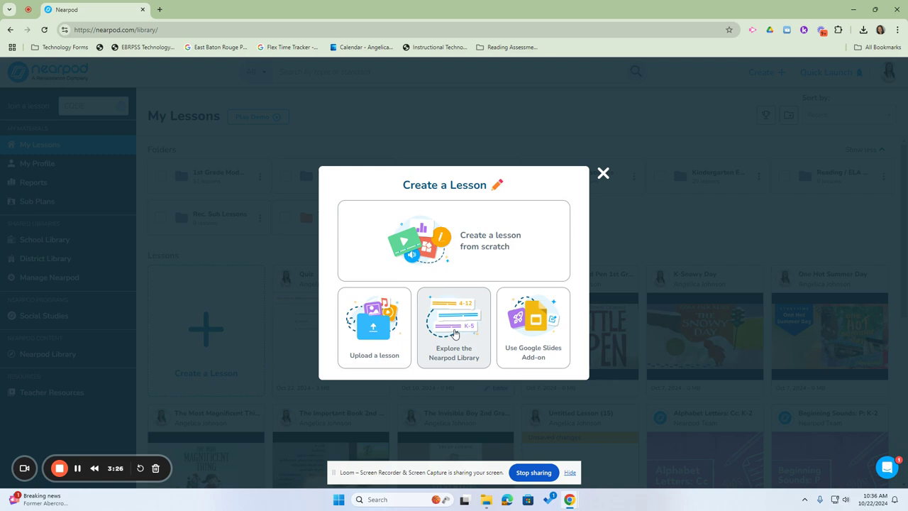
Explore the Nearpod Library from the lesson creation options, viewing its Grades, Subjects, Content Types and Publishers categories
click(455, 334)
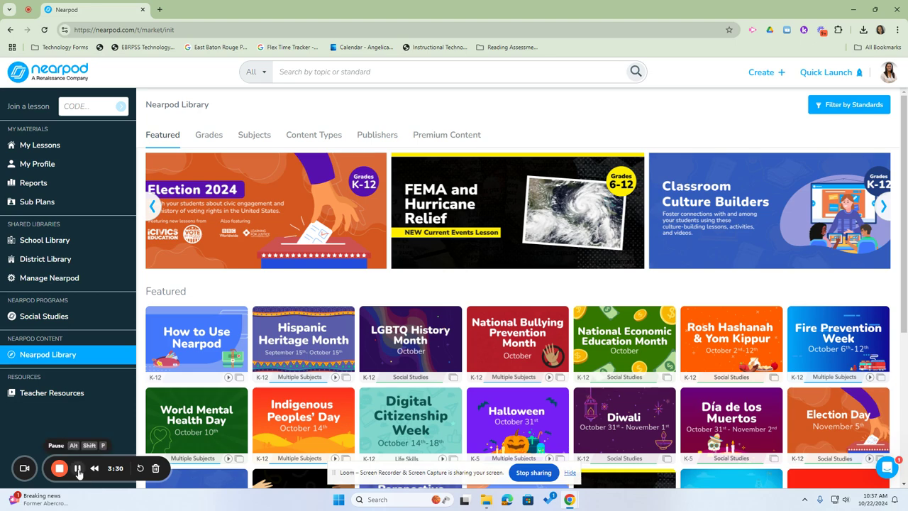
click(208, 139)
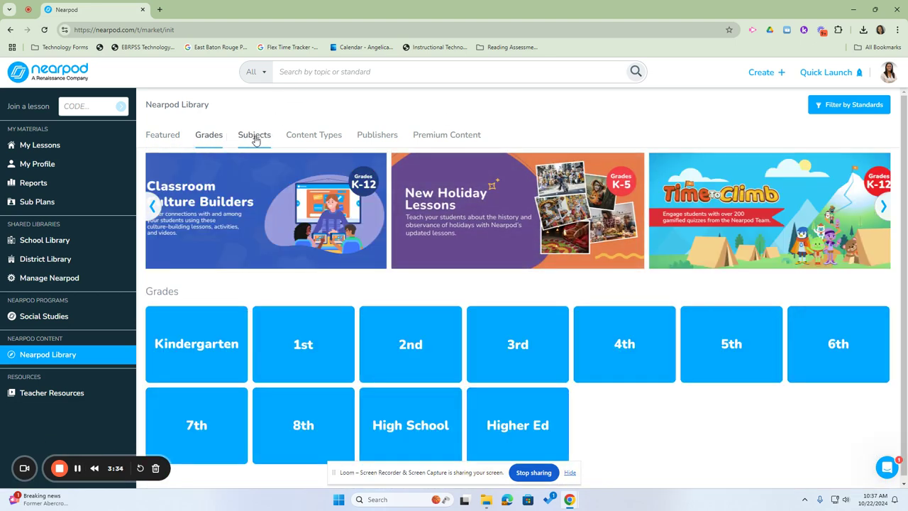
click(255, 138)
click(315, 138)
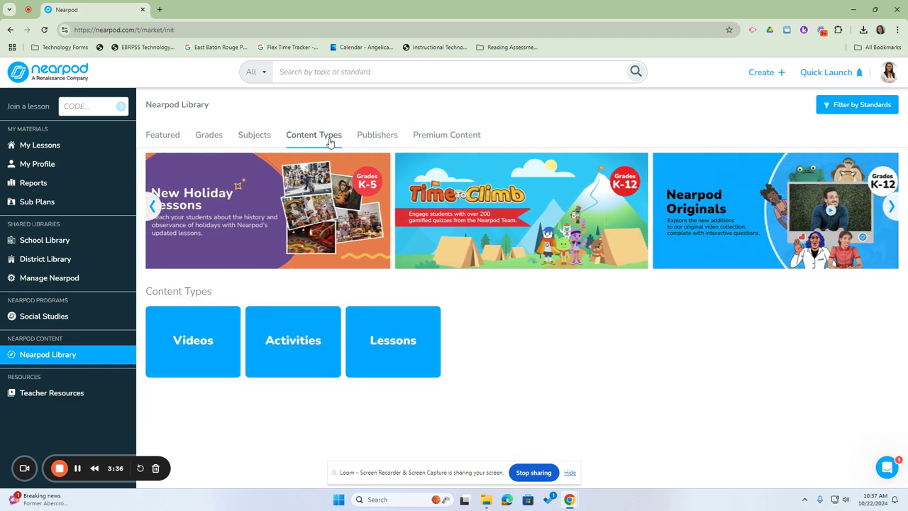
click(383, 139)
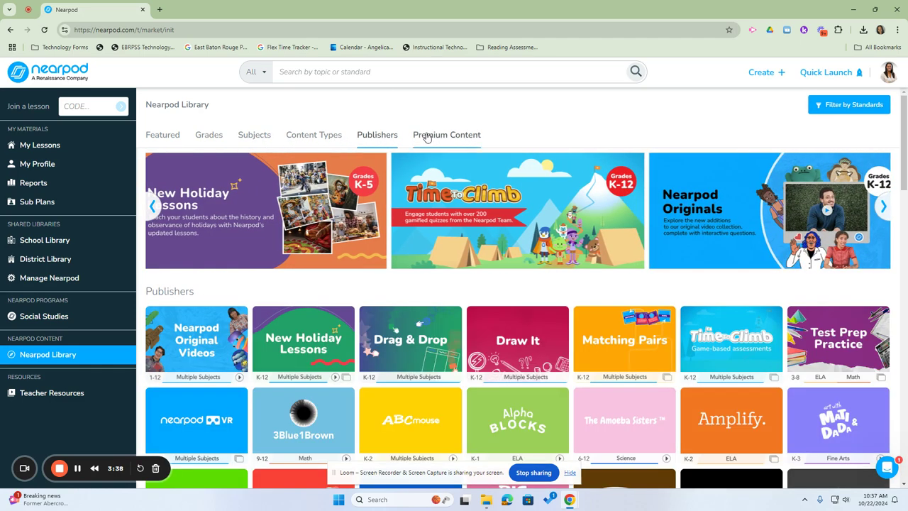
View the library's Premium Content category, and open the 4th grade content from the Grades category
click(426, 137)
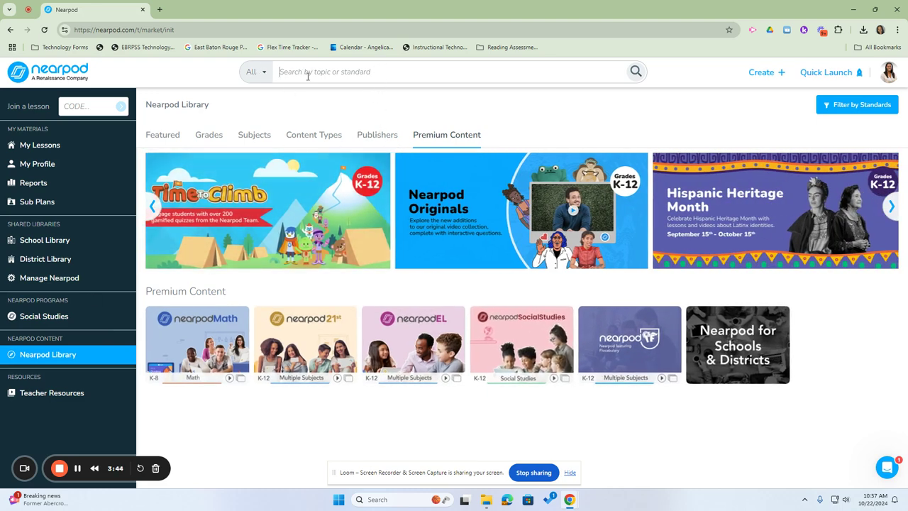
click(209, 138)
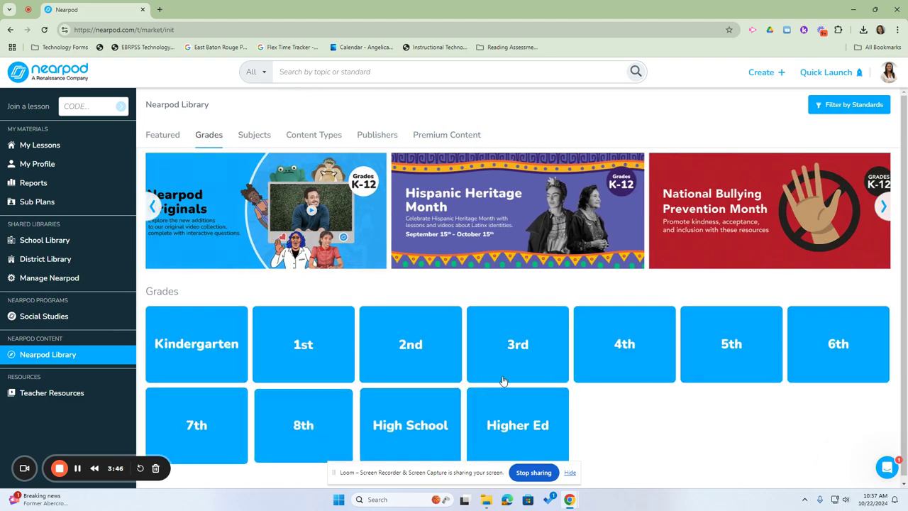
click(653, 352)
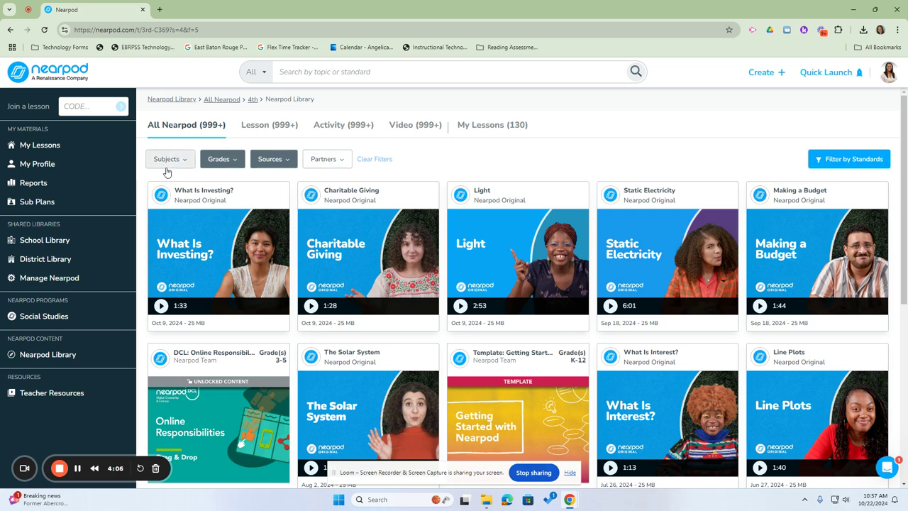
Filter the 4th grade content by English Language Arts, and review the available grade and source filter options
click(189, 163)
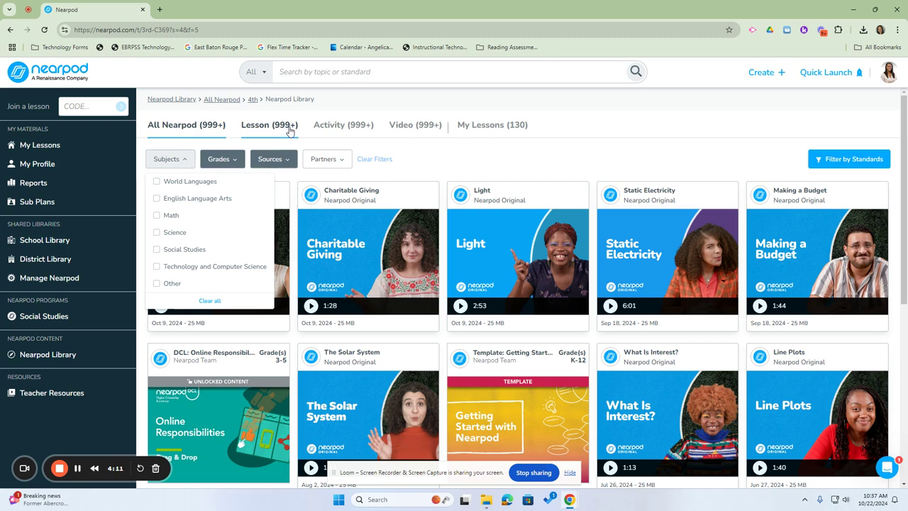
click(156, 198)
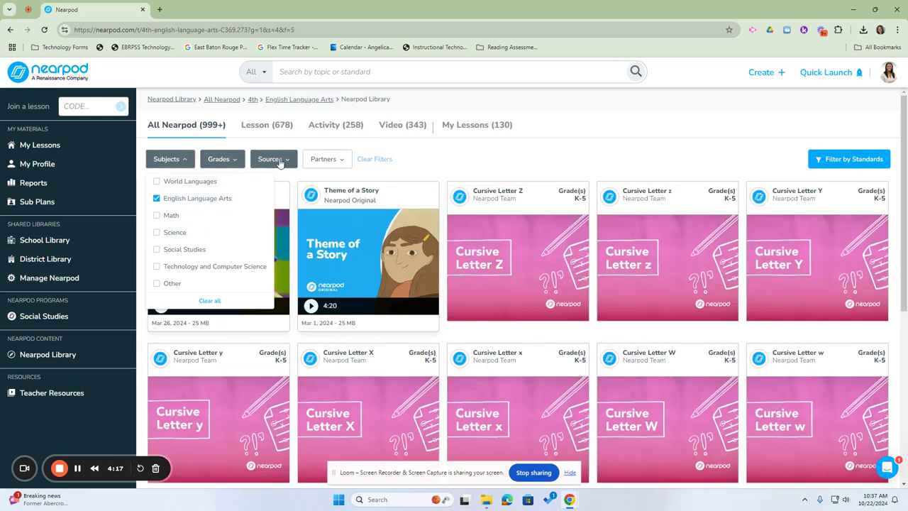
click(230, 159)
click(212, 250)
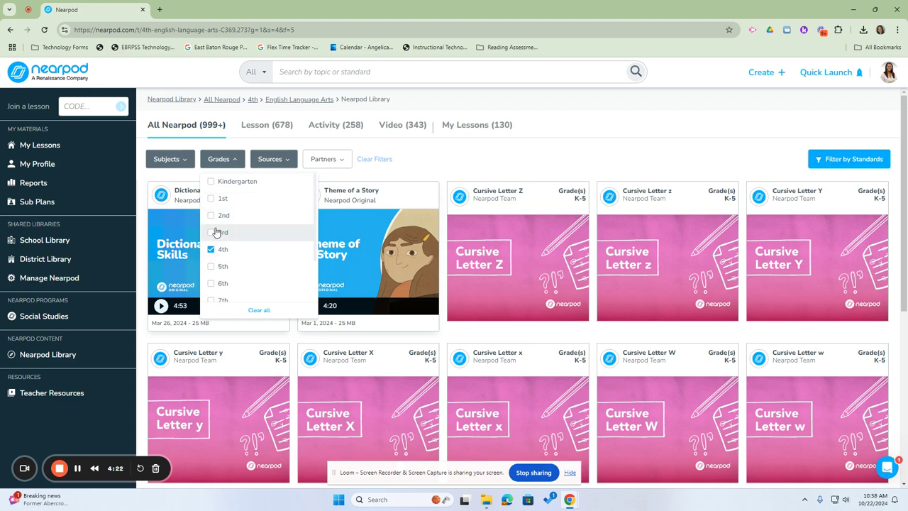
click(273, 161)
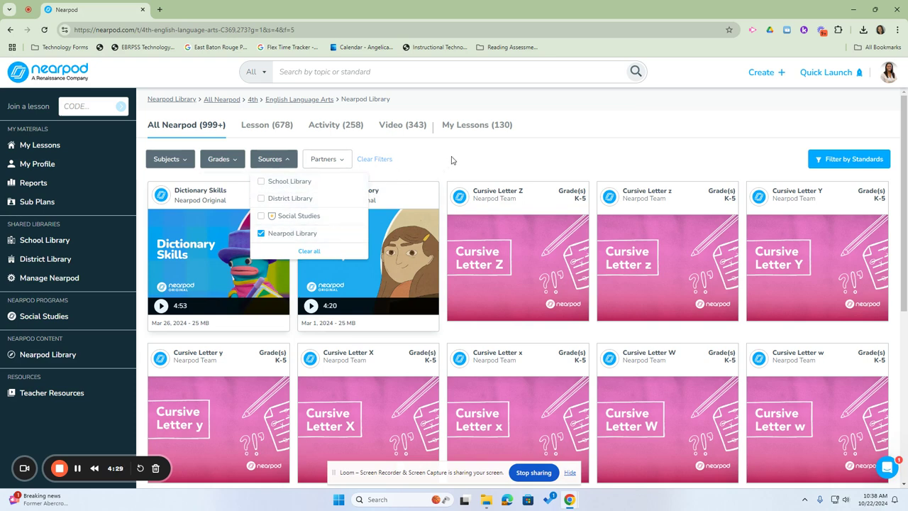
click(523, 153)
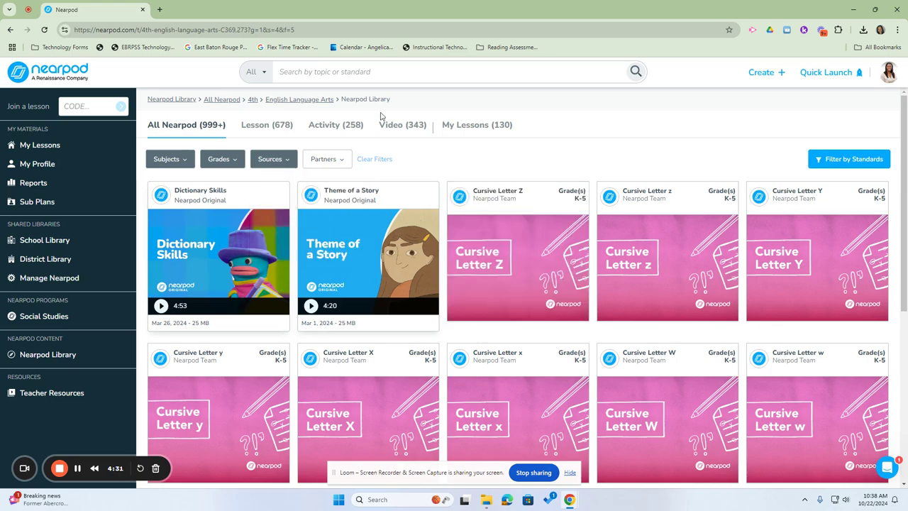
Find the RACE Writing Strategy lesson for grades 4-5 in the filtered content, add it to My Lessons, and open My Lessons
scroll(440, 277, down, 2)
scroll(362, 339, down, 3)
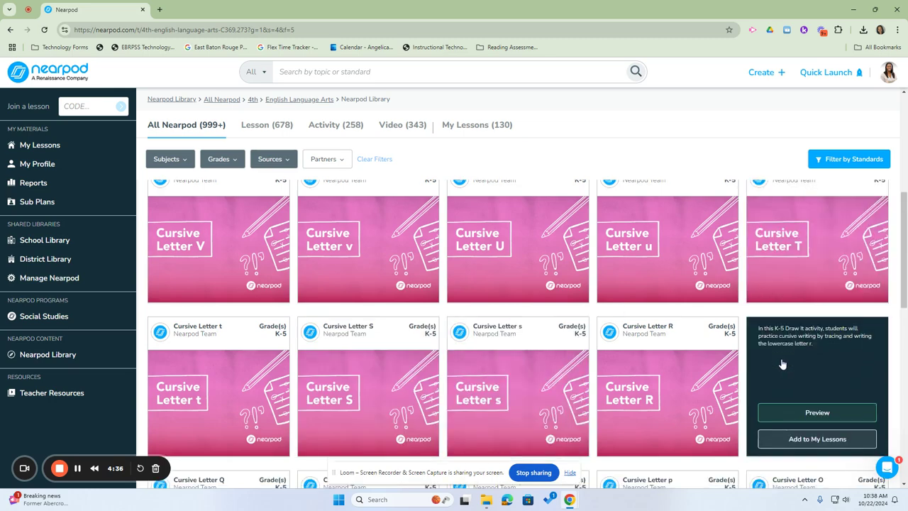
scroll(709, 362, down, 2)
scroll(324, 388, down, 5)
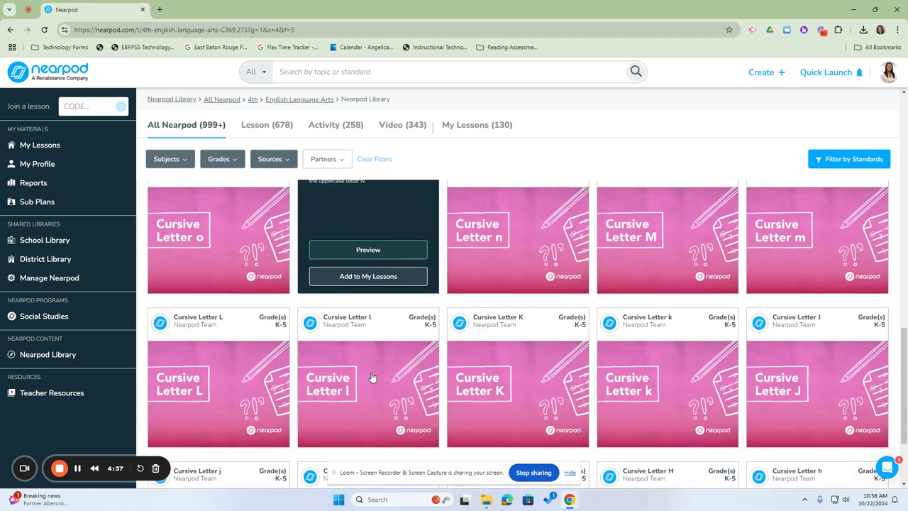
click(182, 160)
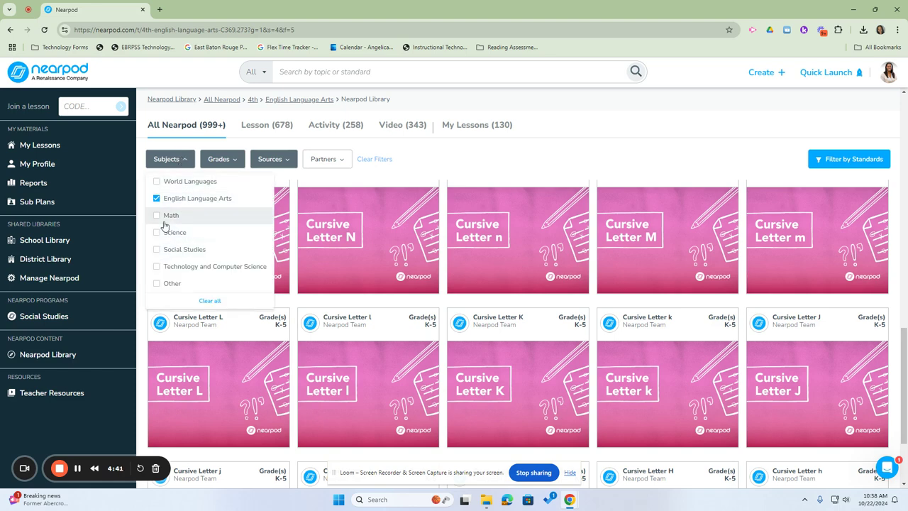
scroll(518, 197, down, 2)
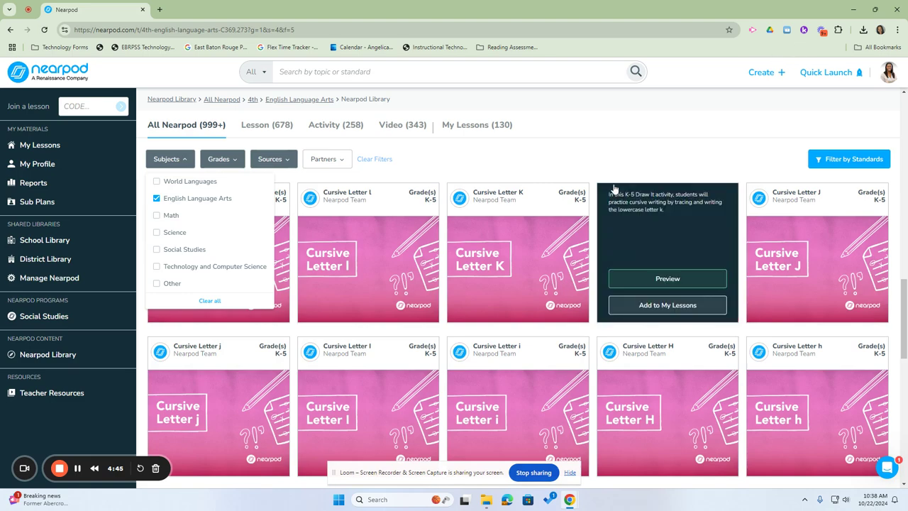
scroll(666, 269, down, 3)
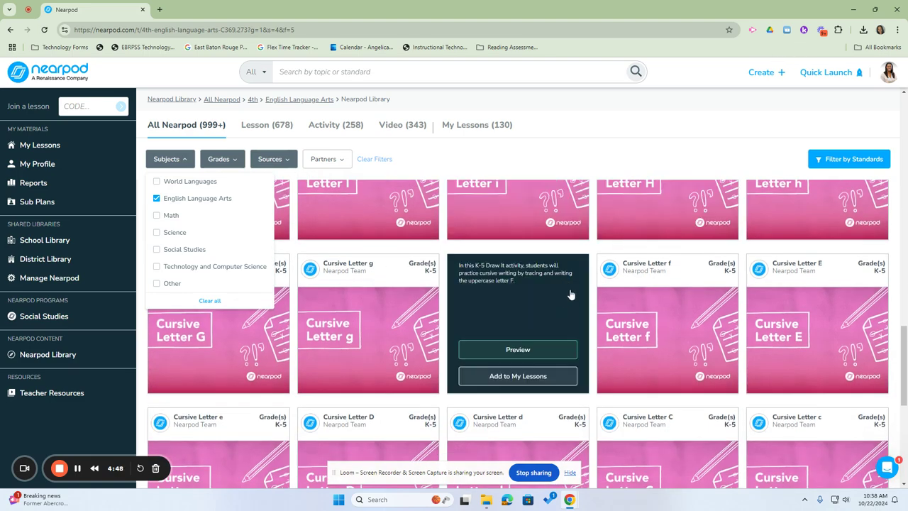
scroll(564, 304, down, 4)
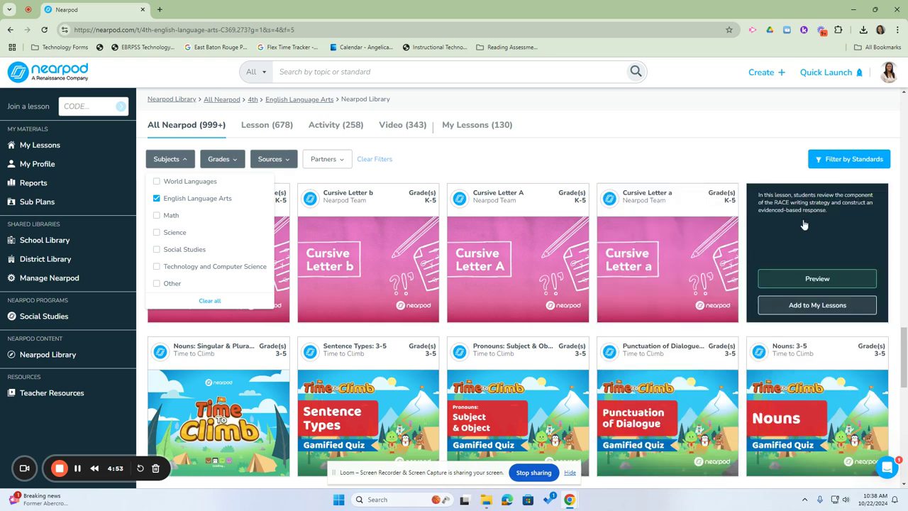
click(809, 299)
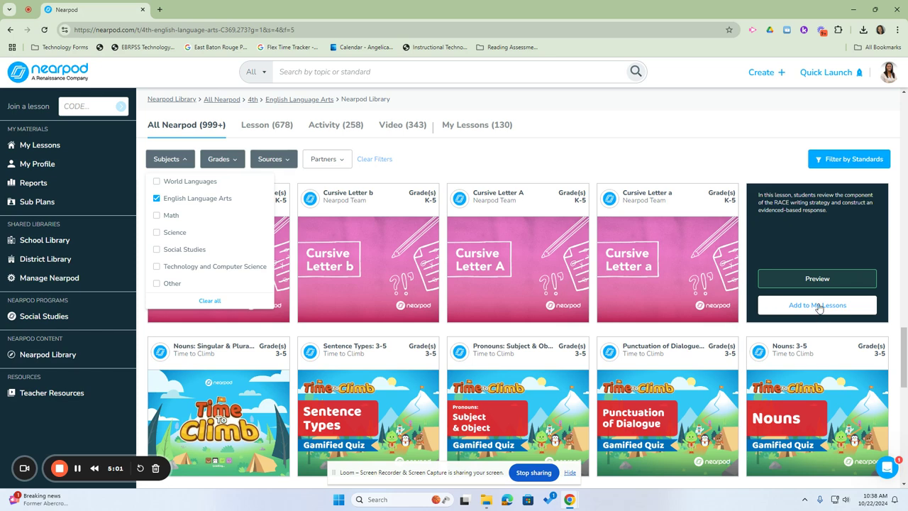
click(819, 306)
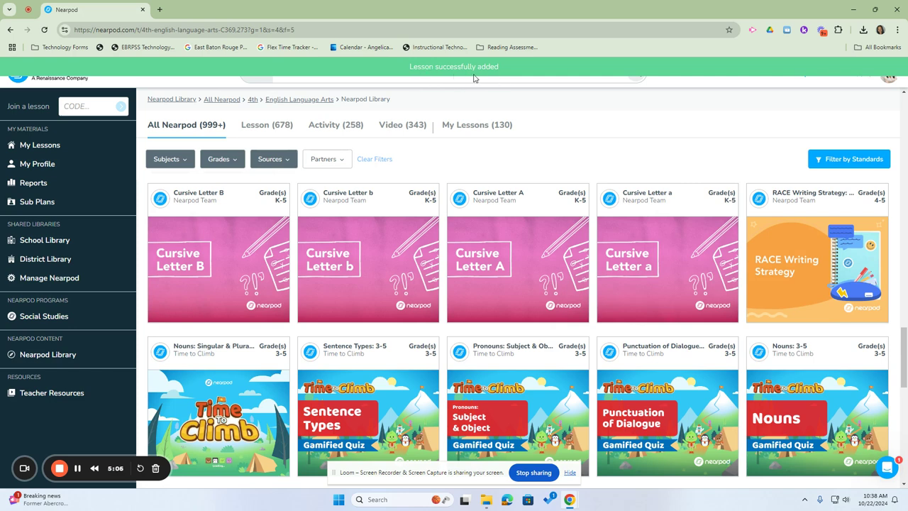
click(60, 147)
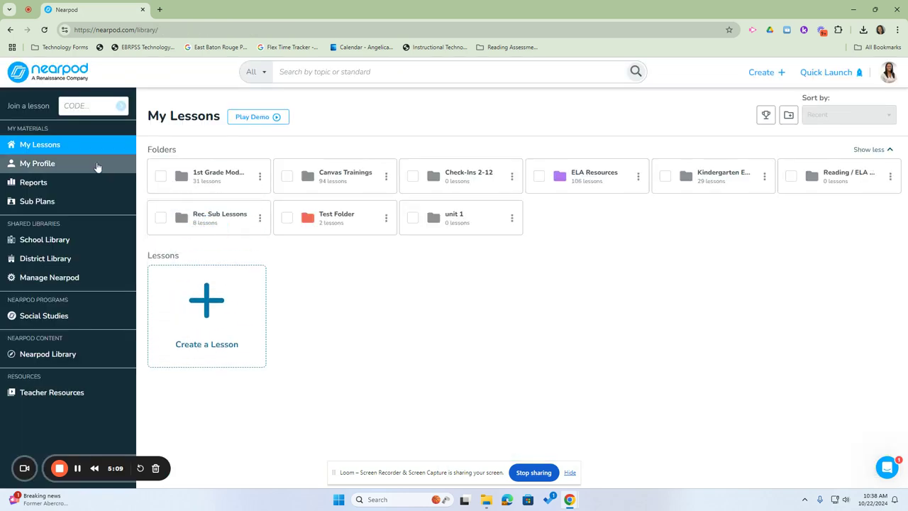